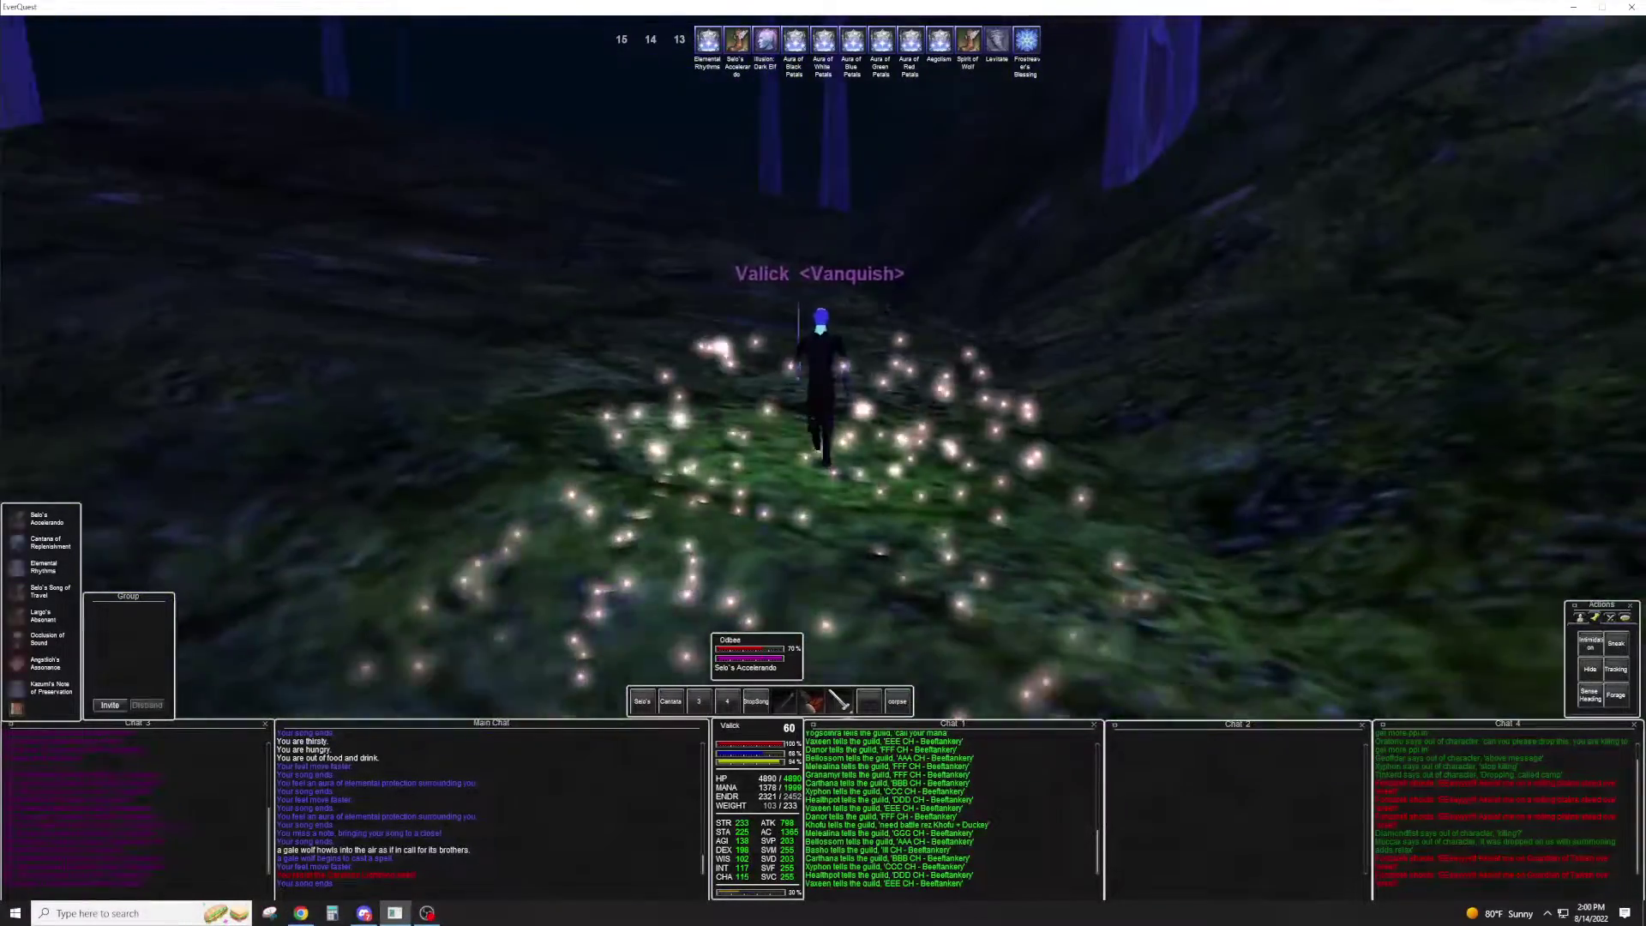
Run Valick forward through the forest and open his inventory with two bags beside it.
key(Up)
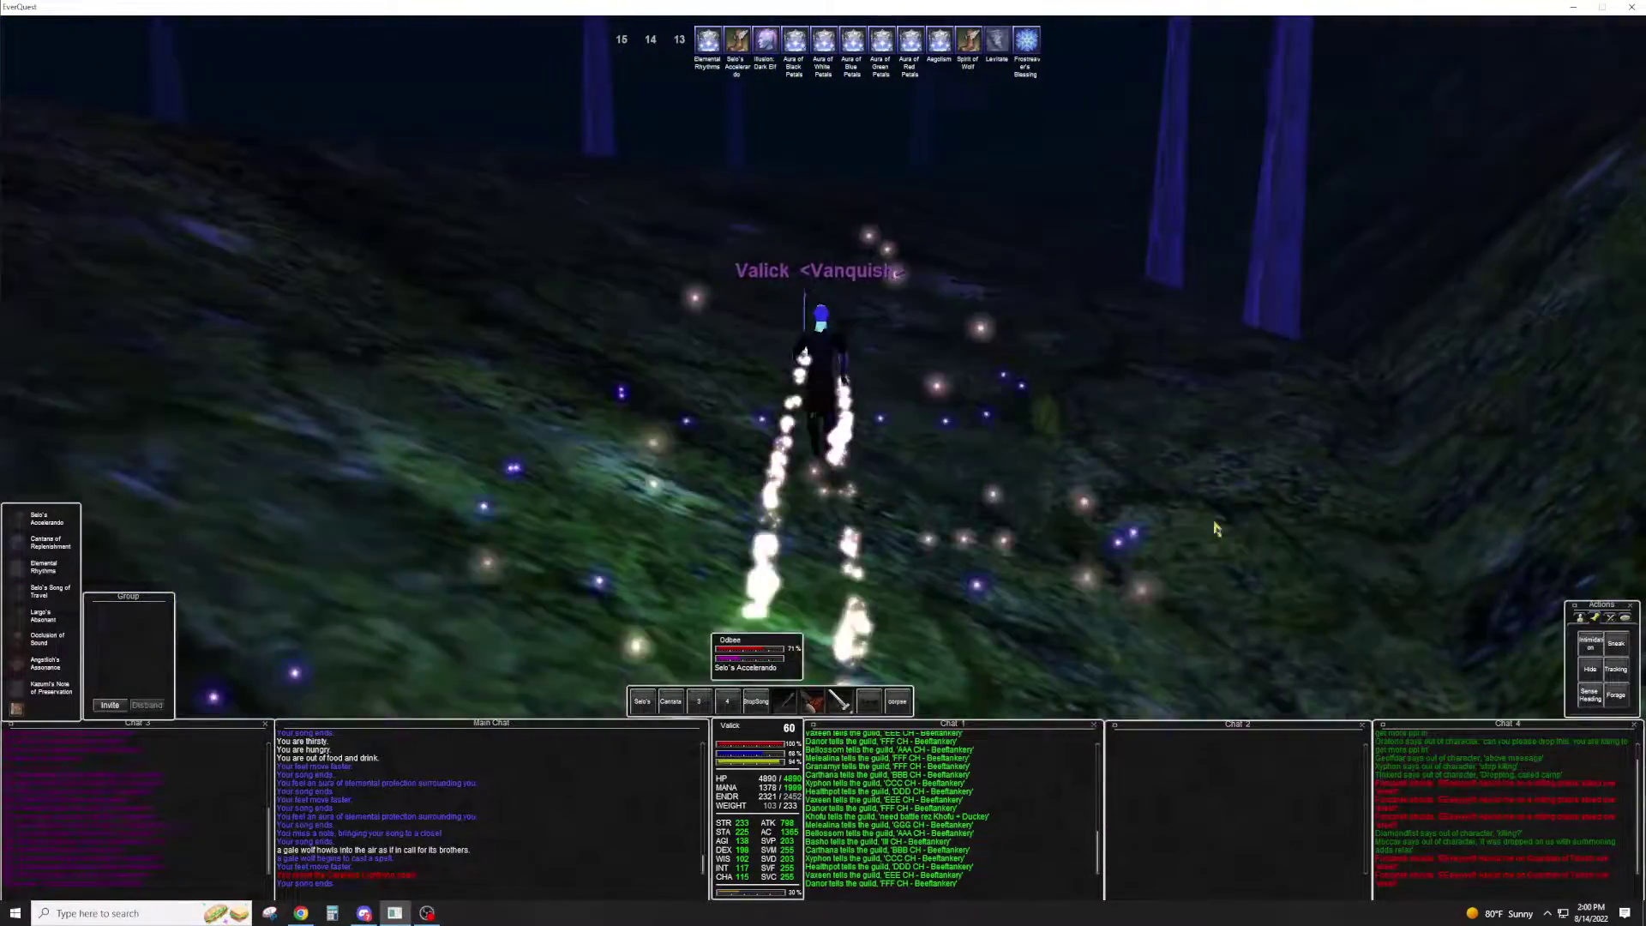
key(i)
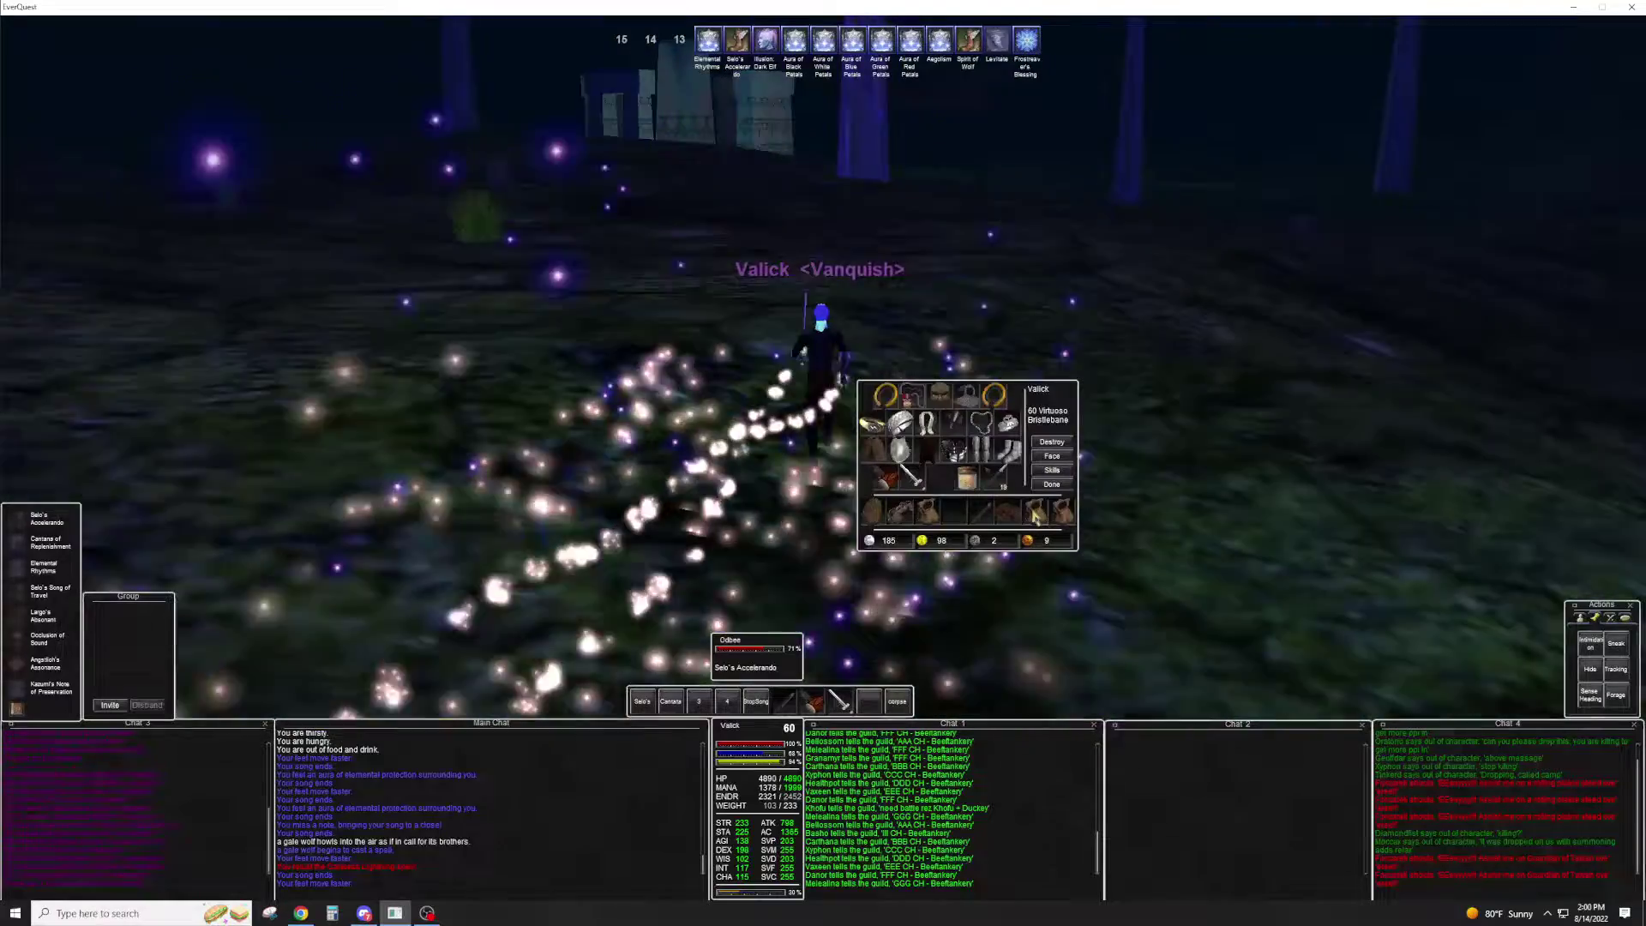
right_click(1037, 512)
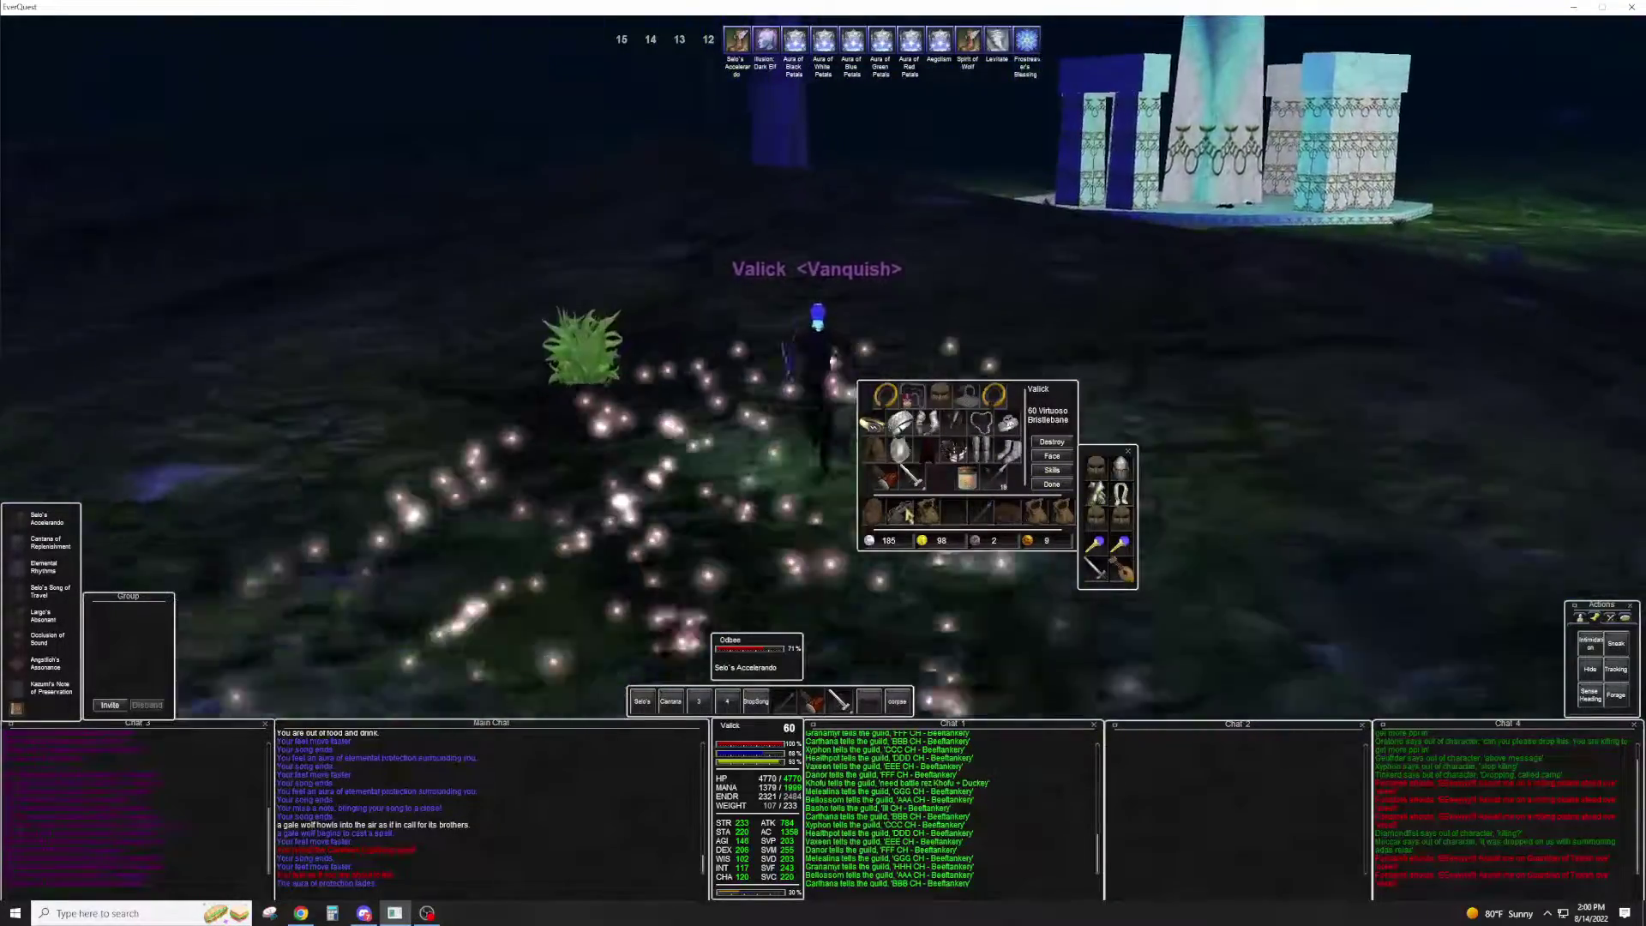
right_click(908, 514)
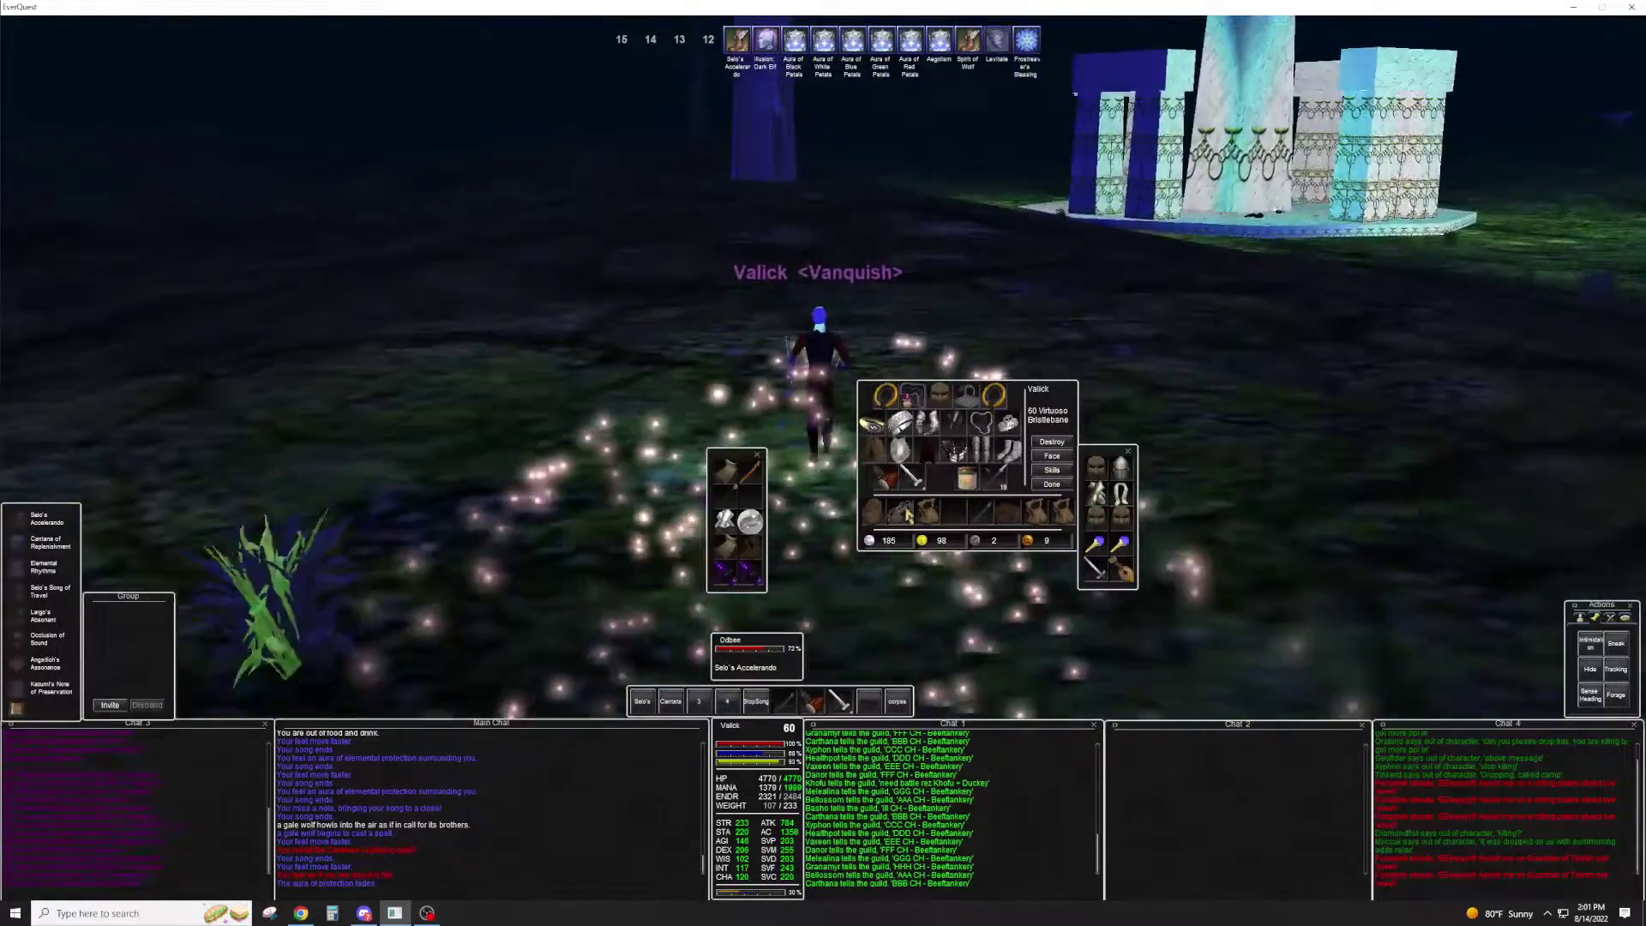
Switch to another bag's contents and move the leg armour into the inventory.
right_click(928, 513)
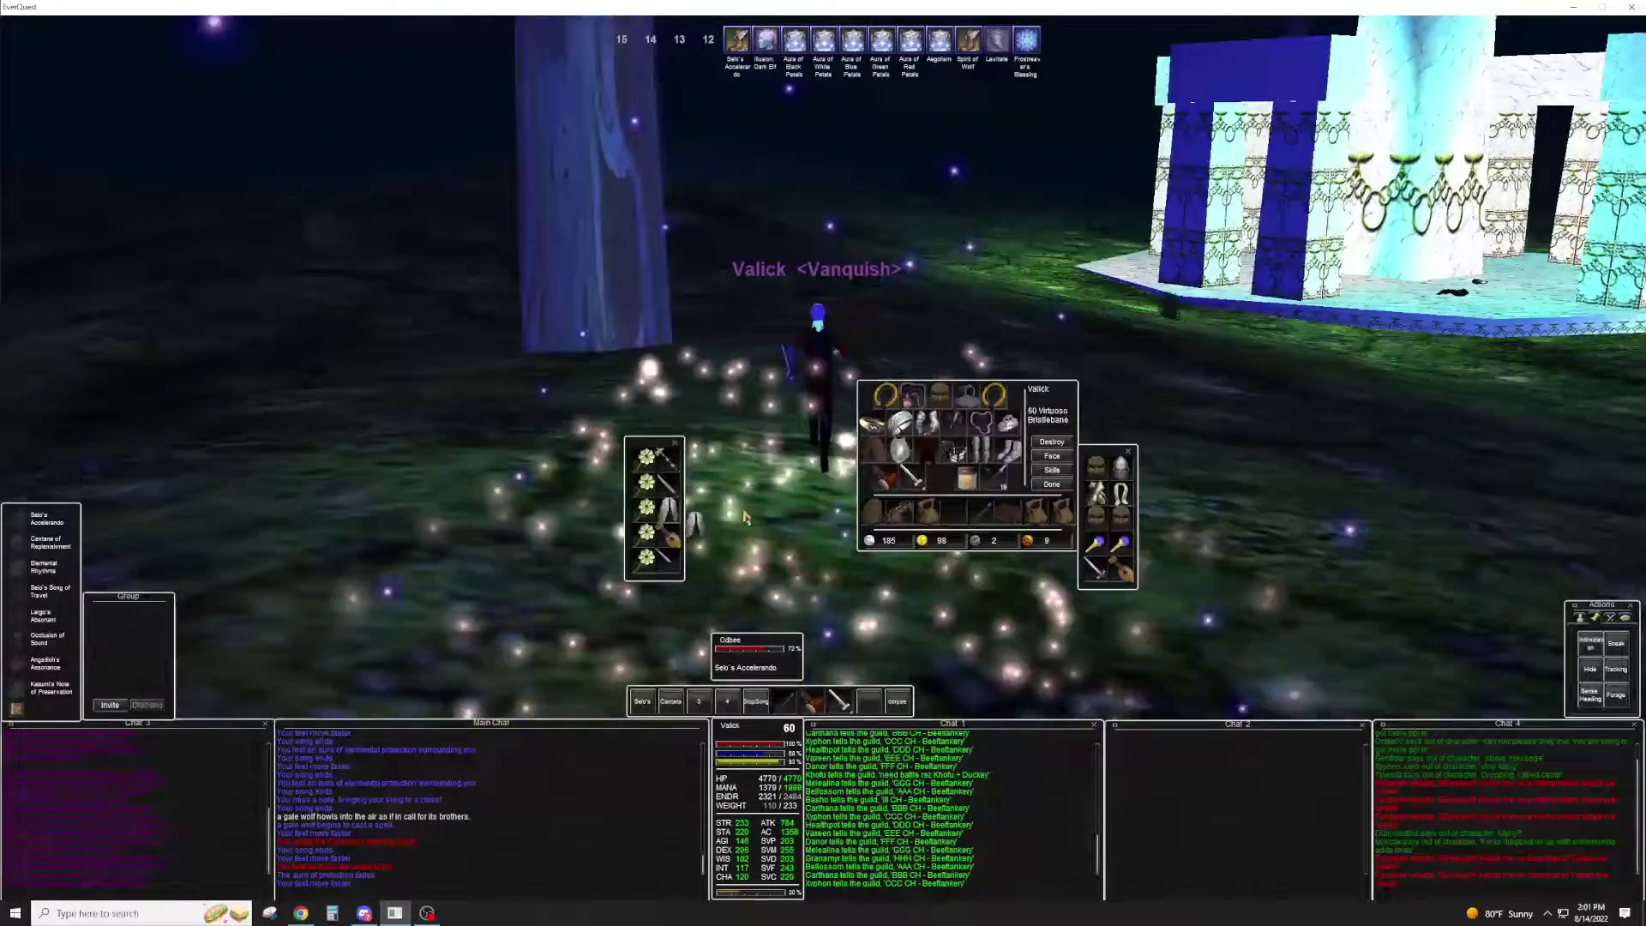
click(665, 508)
click(952, 509)
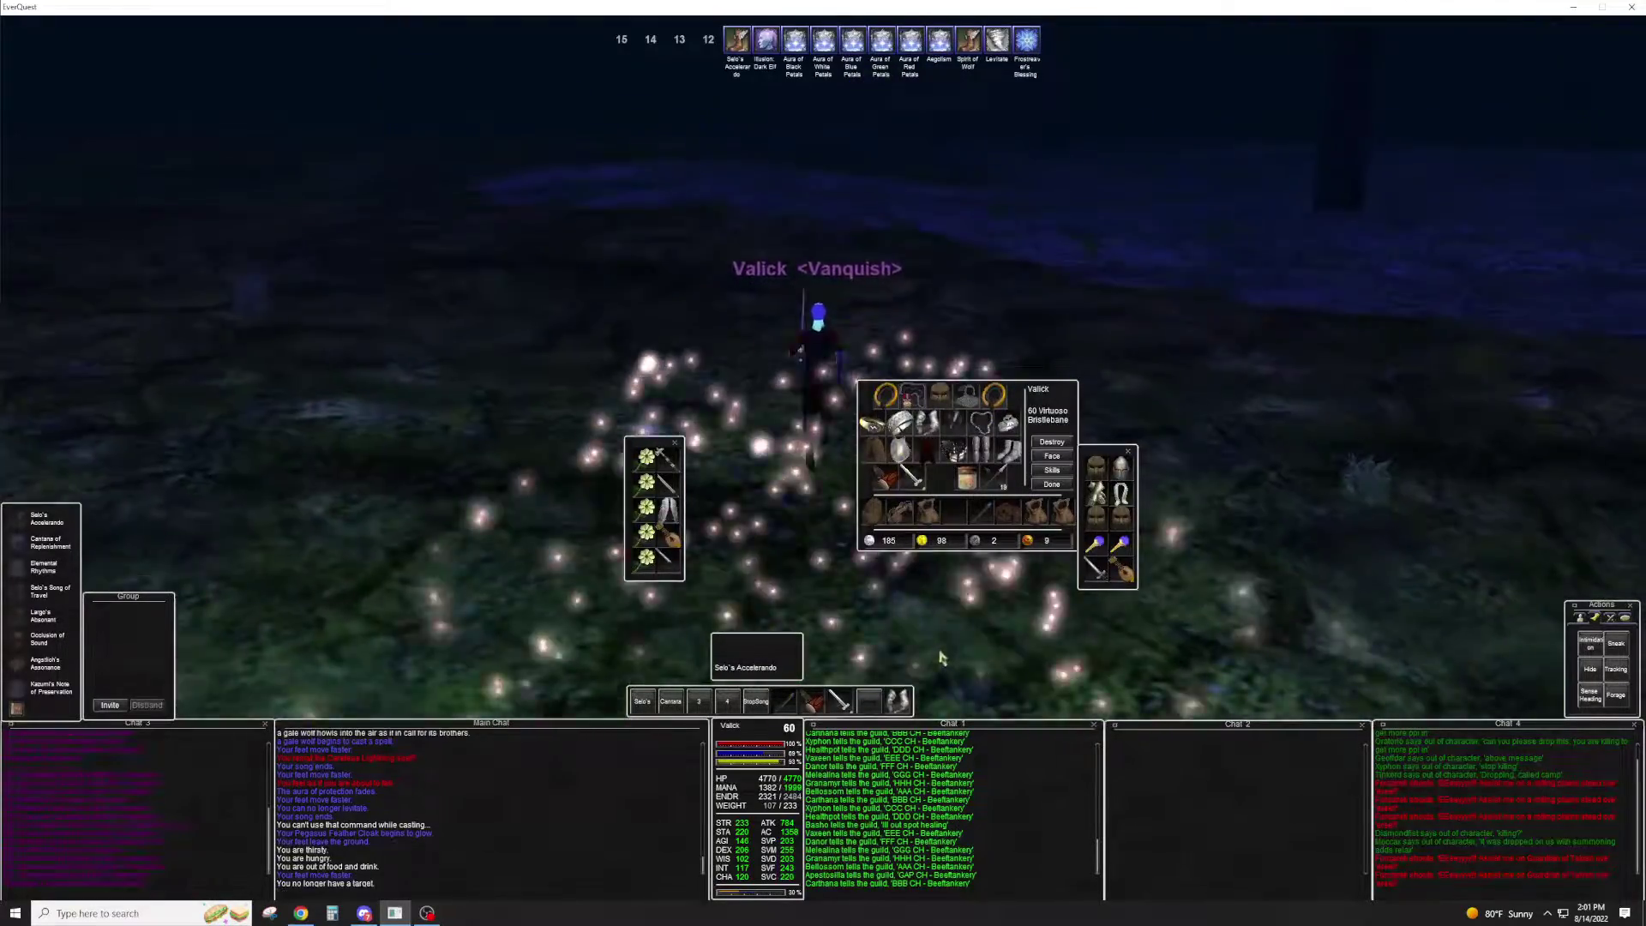
Turn the camera and steer the running Valick to the left.
drag(945, 655, 945, 657)
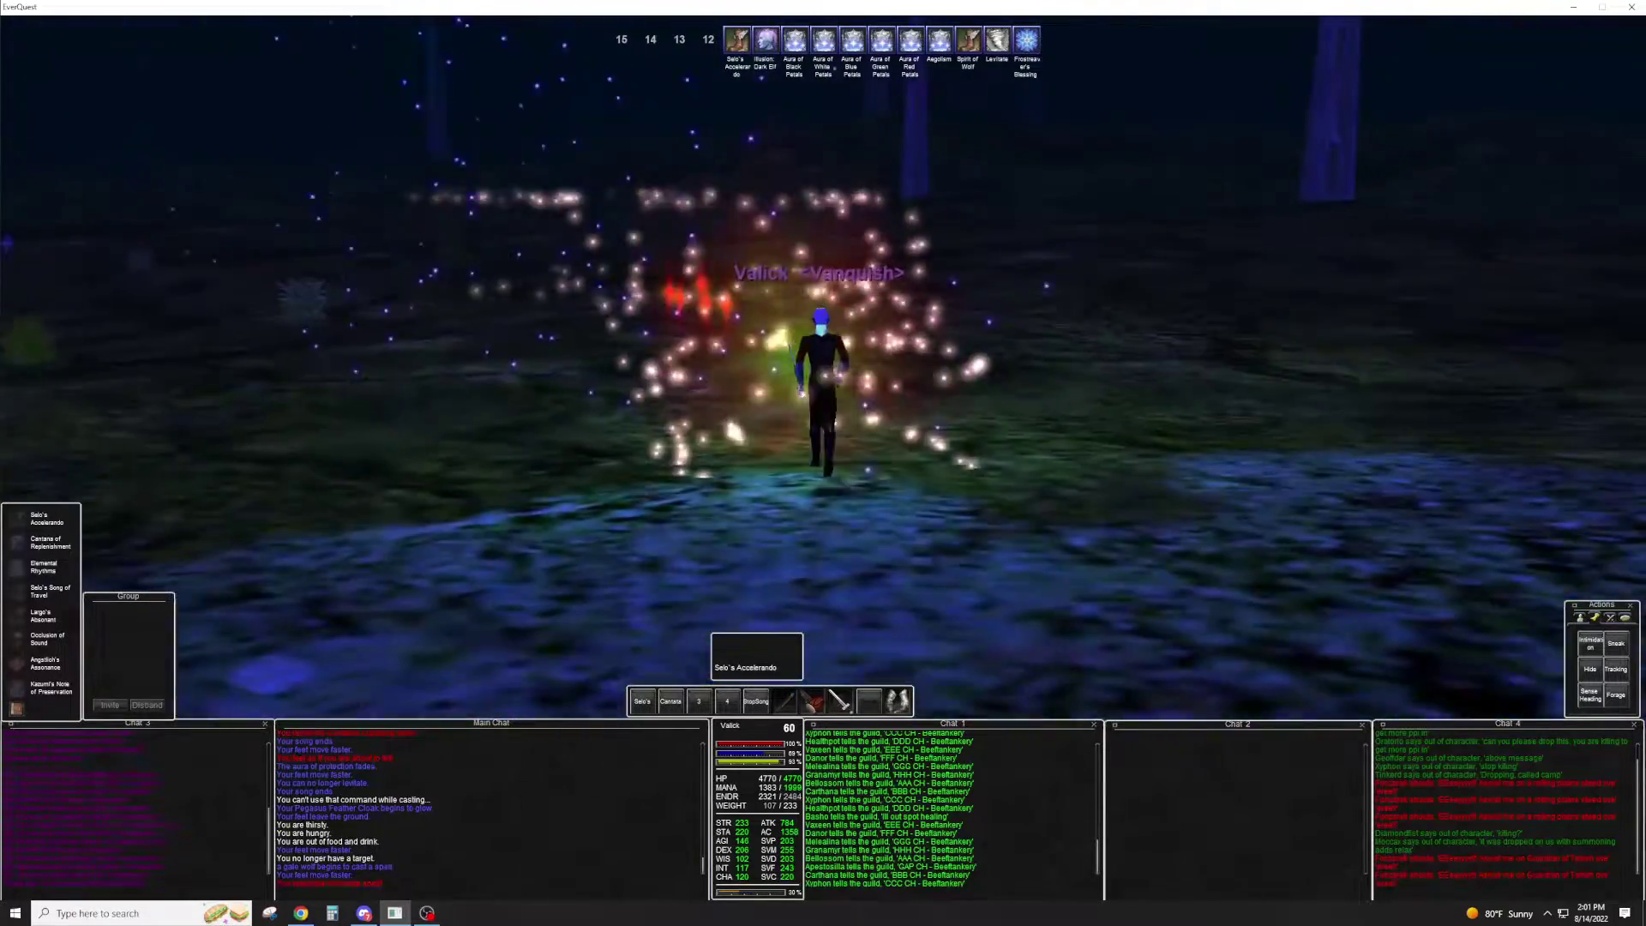
key(a)
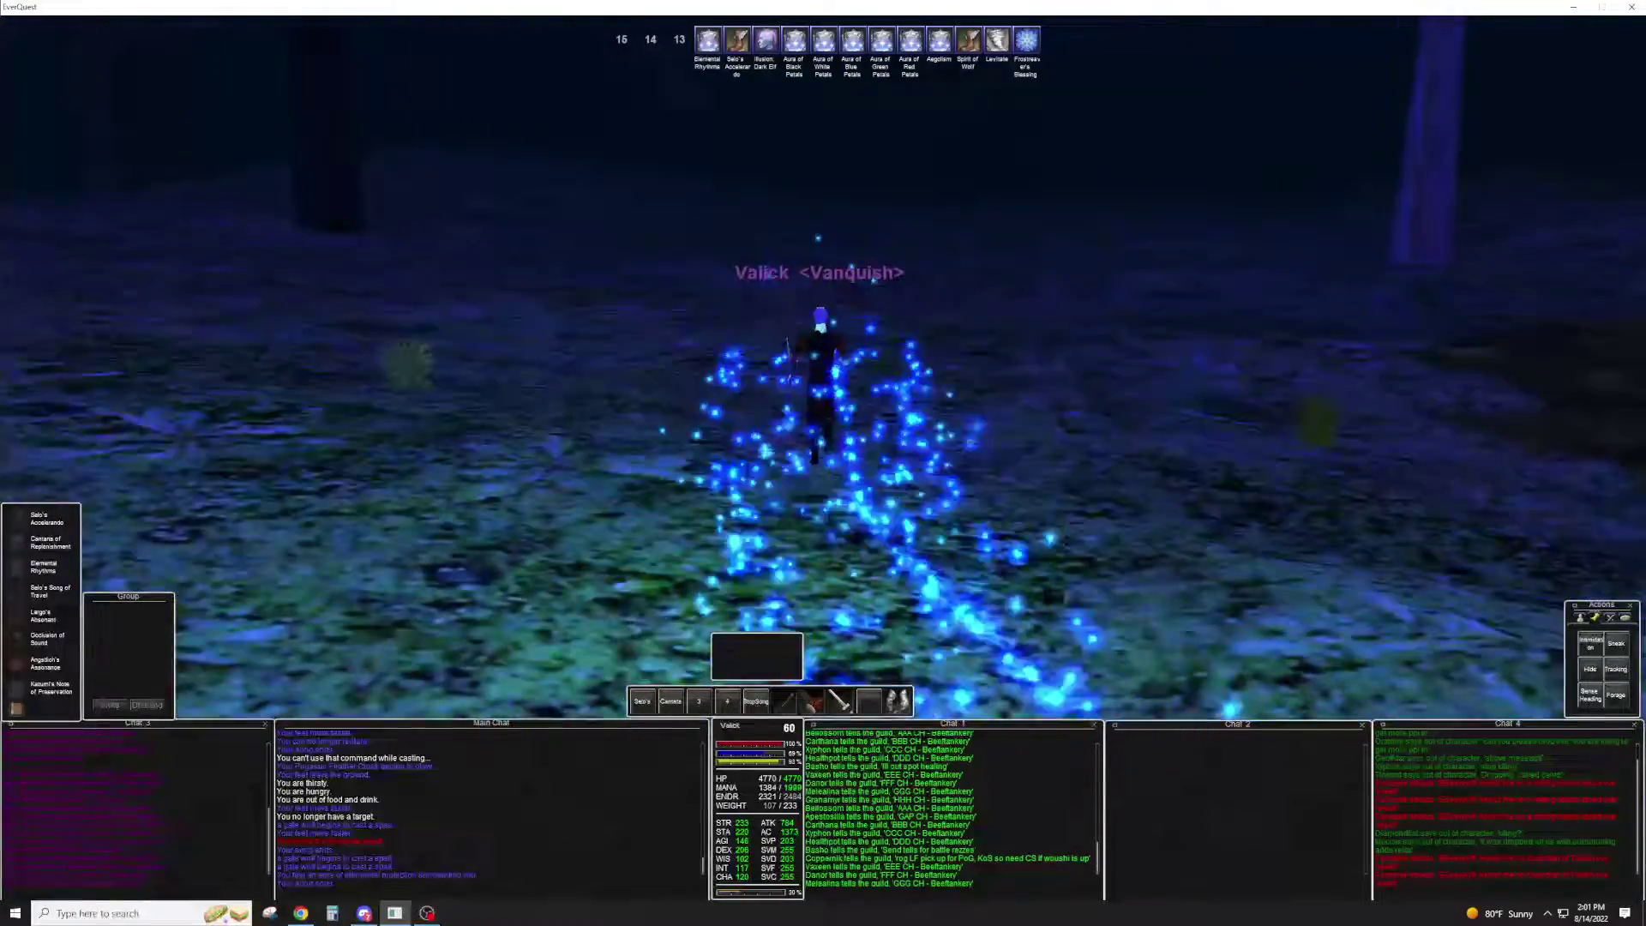
Start singing Selo's Accelerando while running.
key(a)
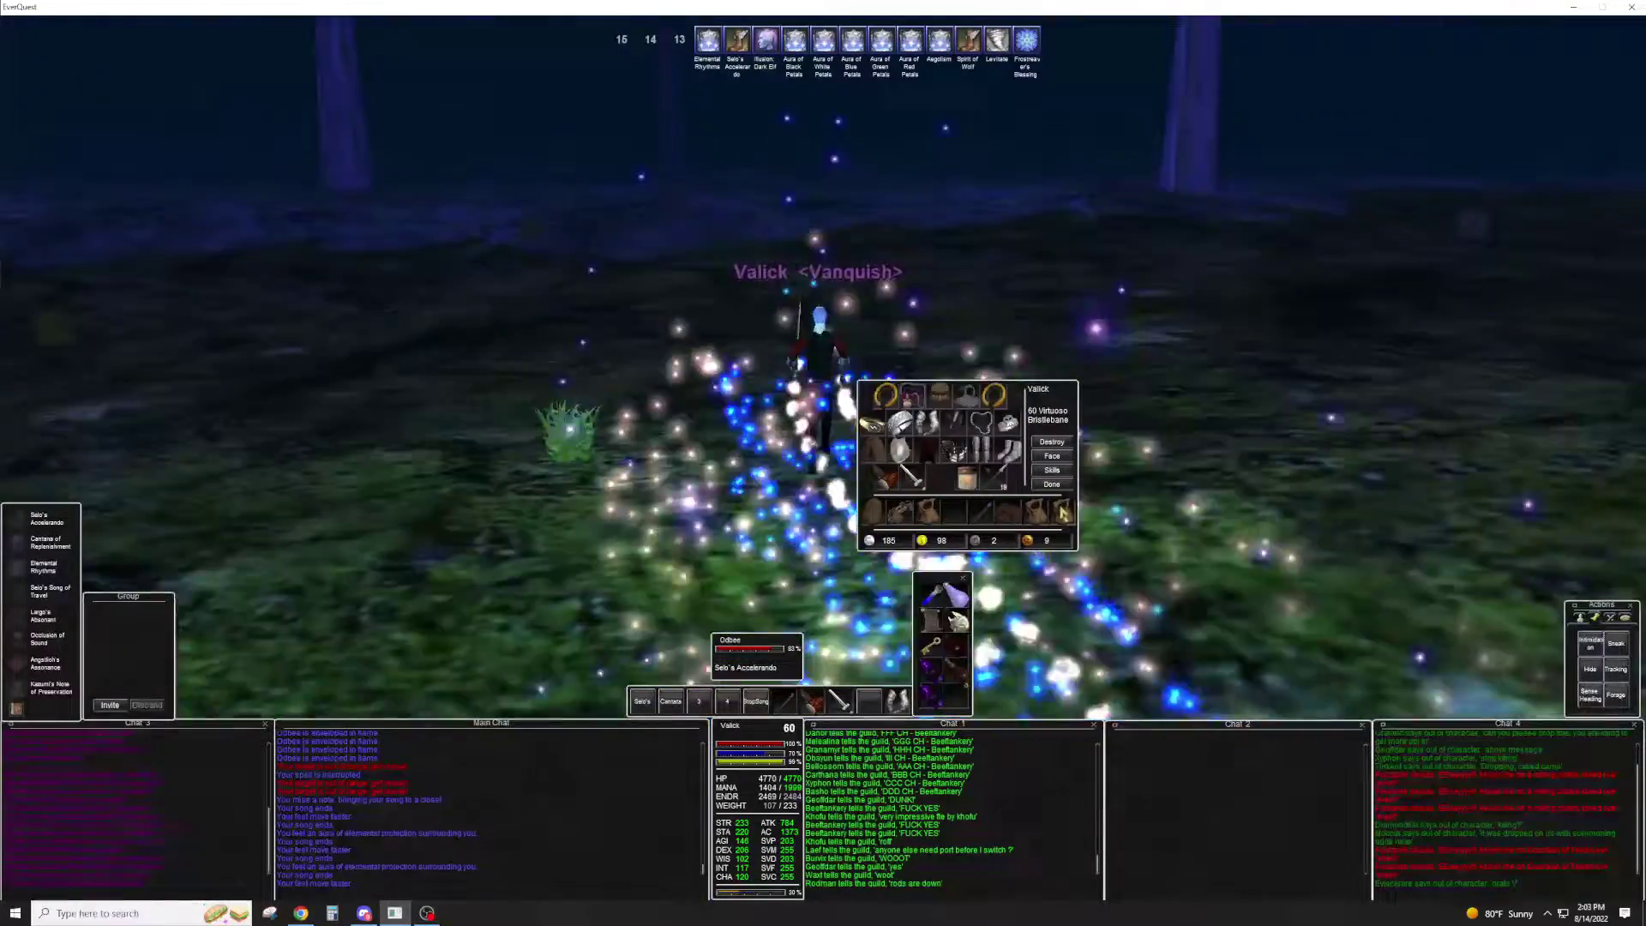
Open a bag, close it with Escape, then close the inventory window.
right_click(1061, 509)
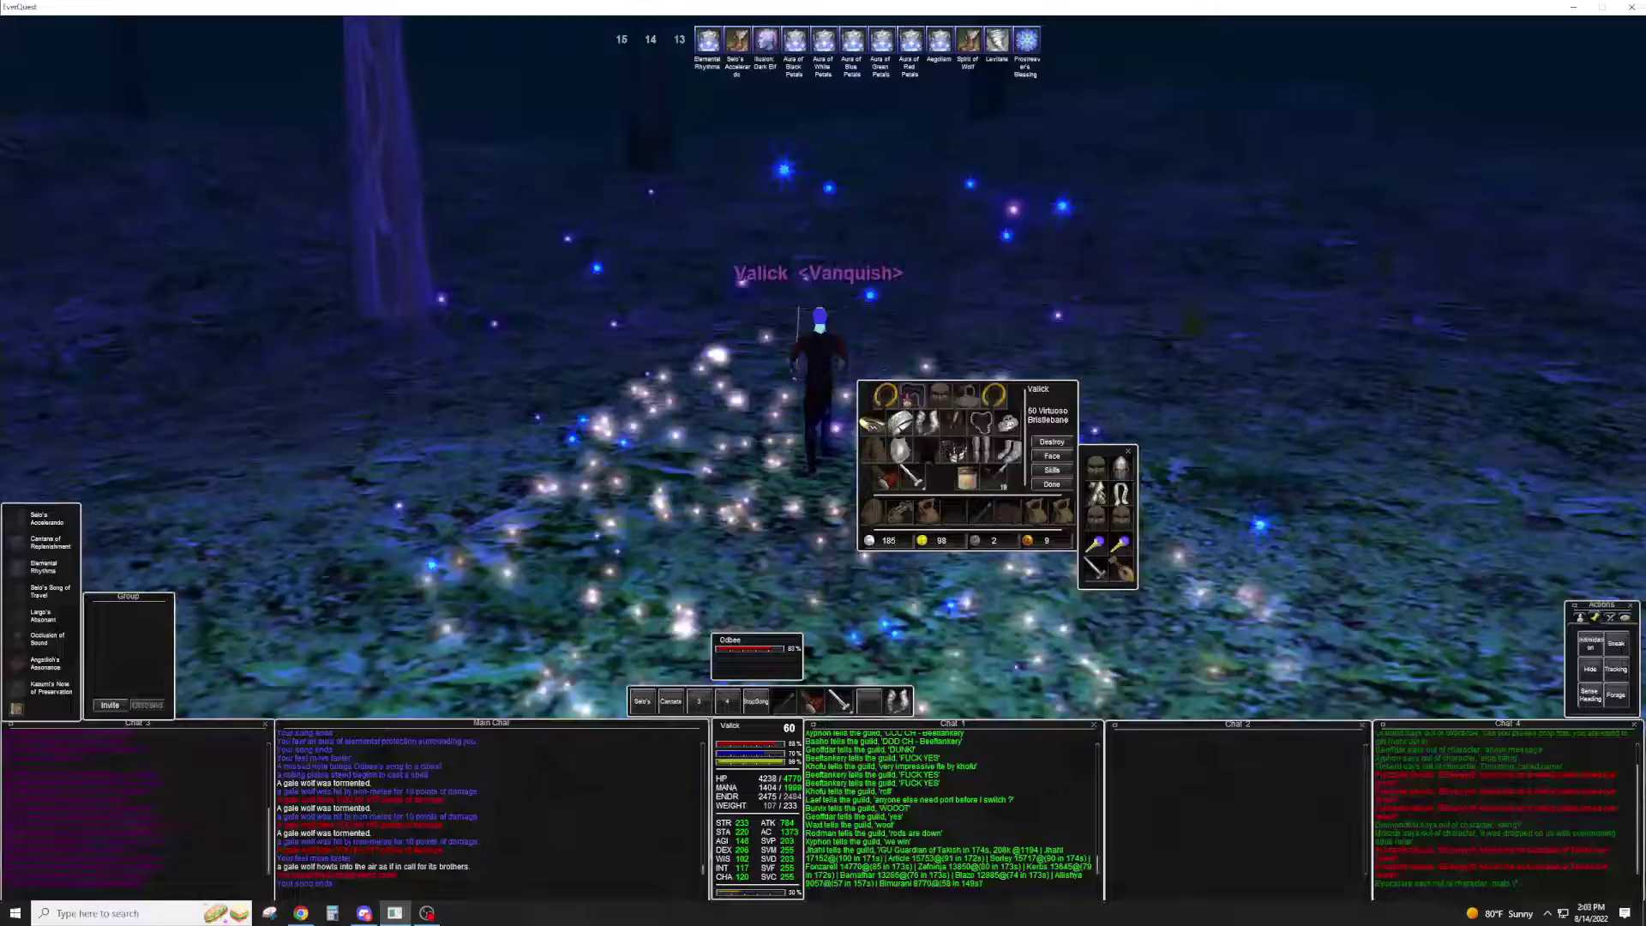
key(Escape)
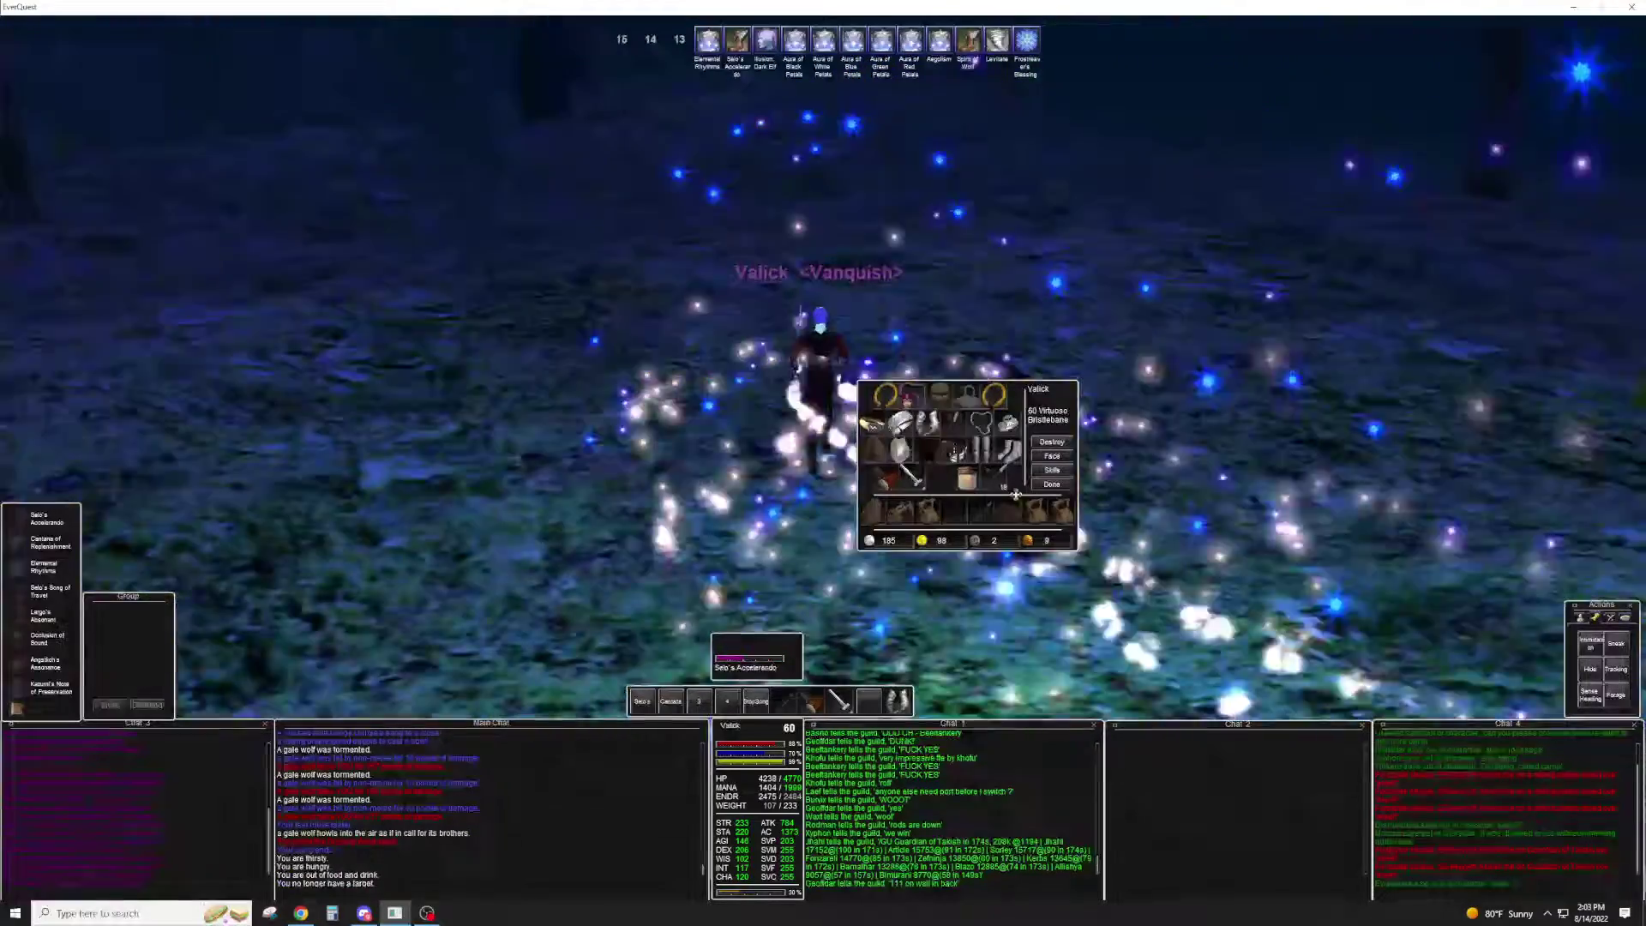
click(1051, 485)
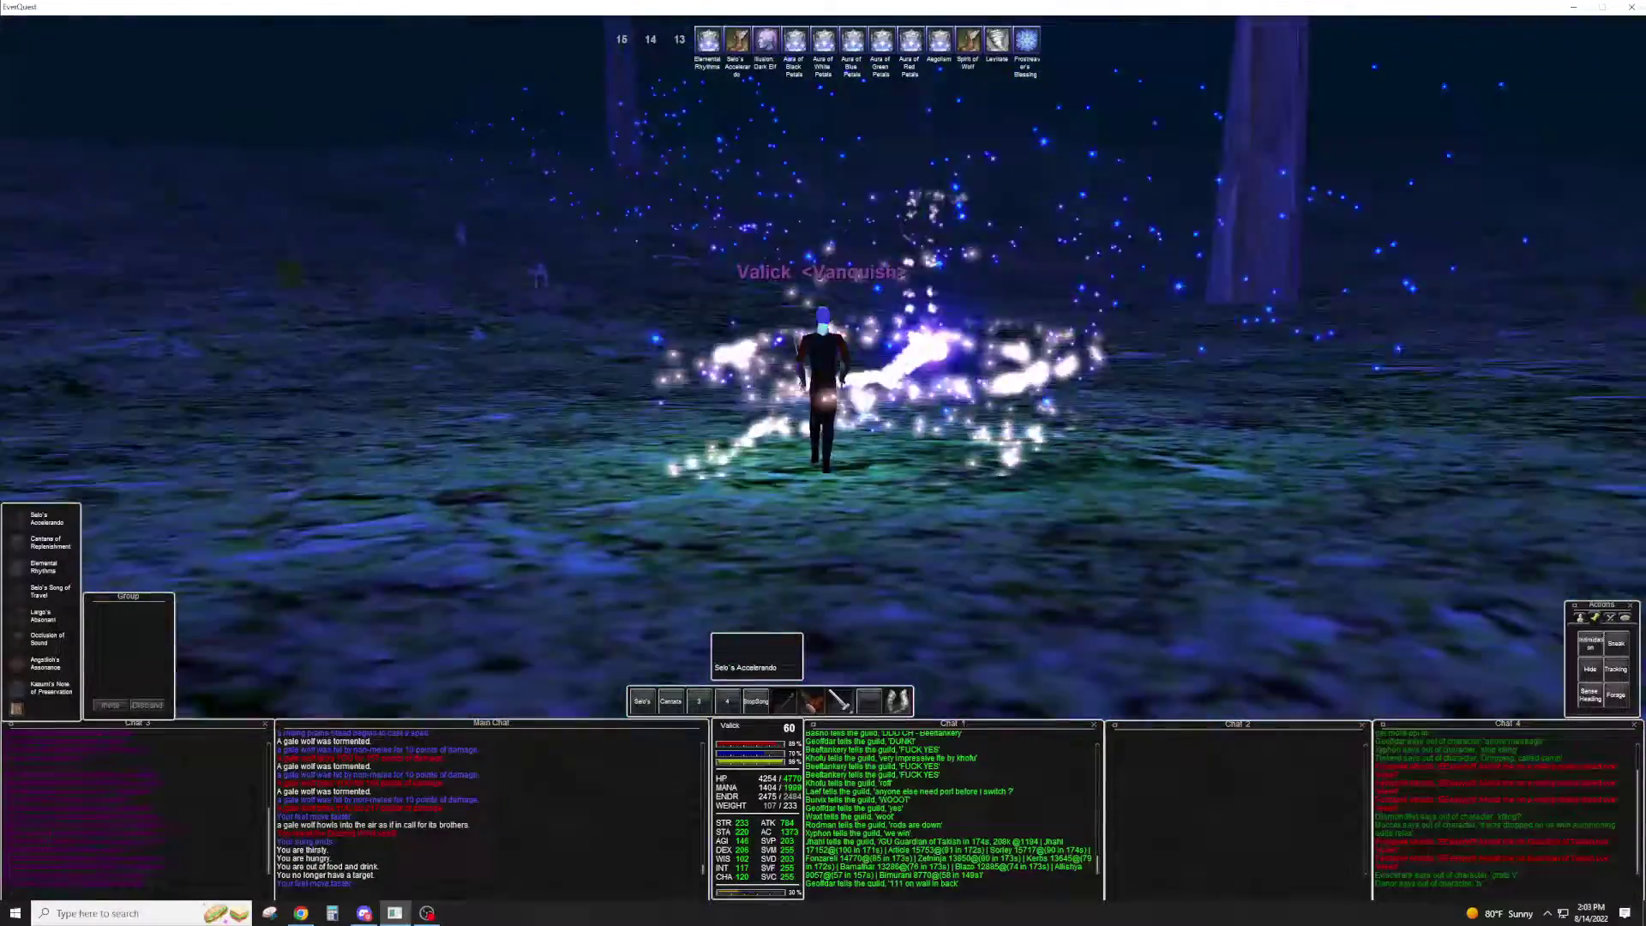